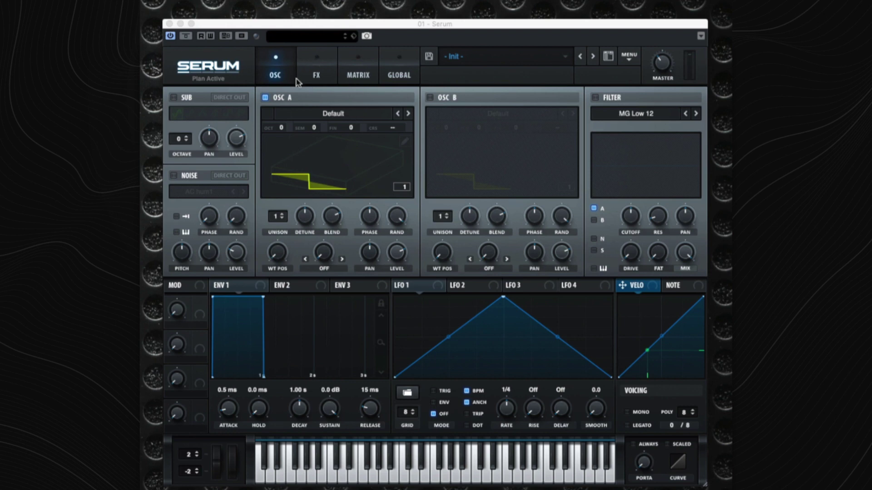
- Turn off oscillator A and enable the noise oscillator at 35% level
{"action": "left_click", "coordinate": [265, 98]}
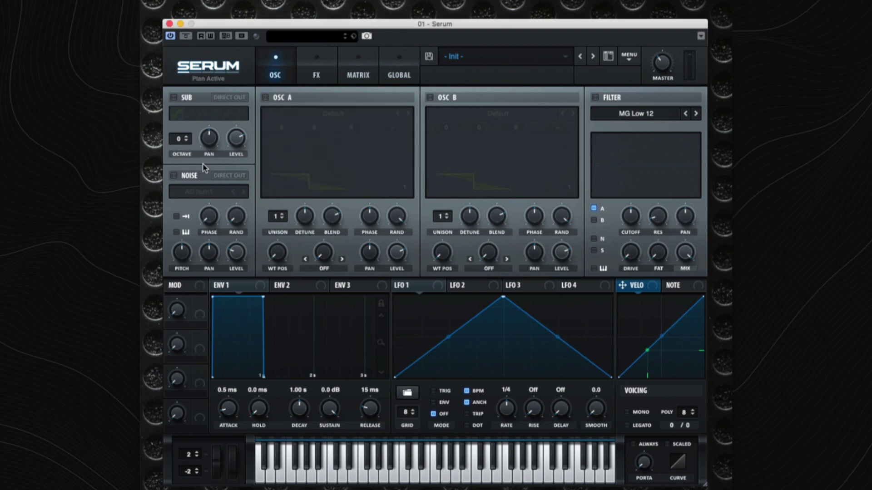
{"action": "left_click", "coordinate": [173, 176]}
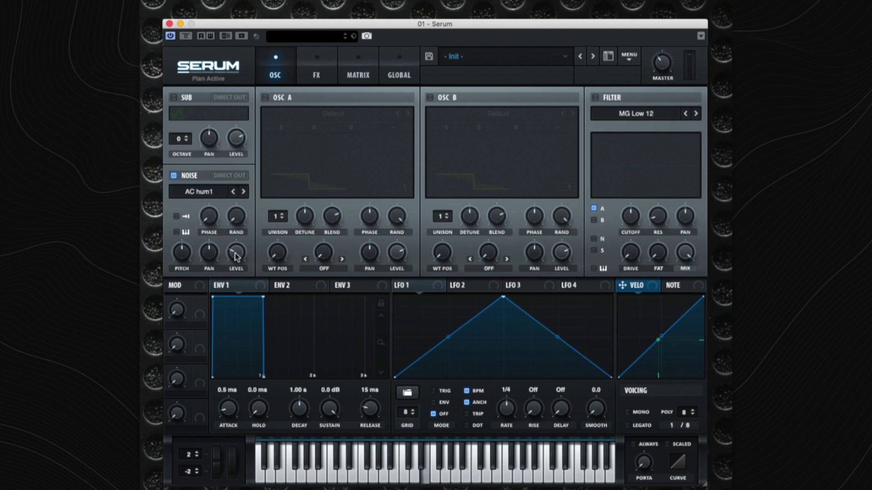
{"action": "left_click_drag", "start_coordinate": [235, 255], "coordinate": [239, 245]}
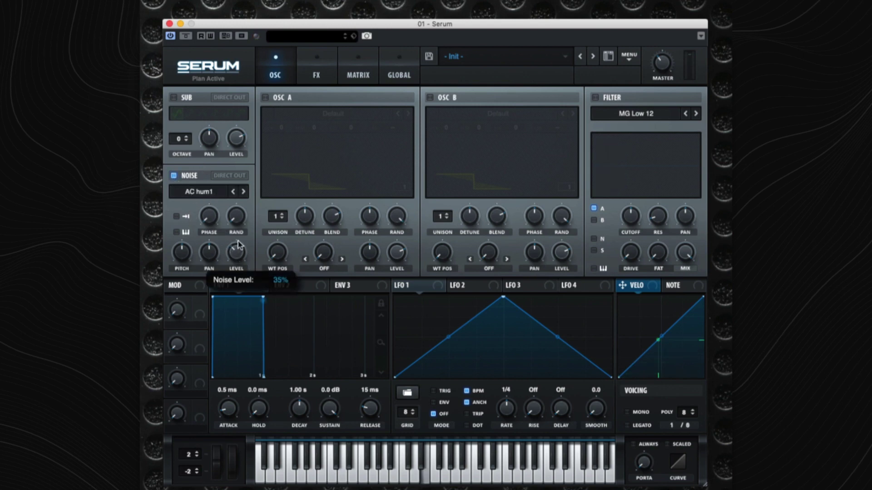
- Load the ARP white noise sample from the Analog category
{"action": "left_click", "coordinate": [244, 192]}
{"action": "left_click", "coordinate": [244, 192]}
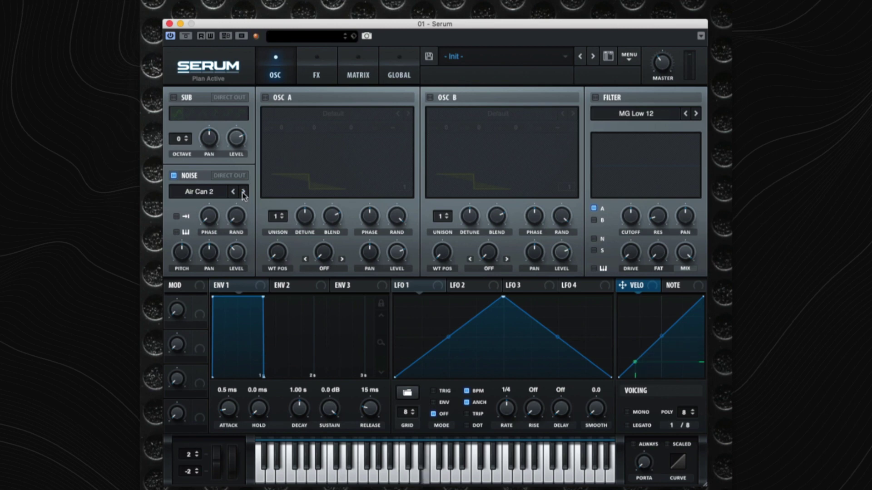
{"action": "left_click", "coordinate": [243, 192]}
{"action": "left_click", "coordinate": [234, 192]}
{"action": "left_click", "coordinate": [204, 191]}
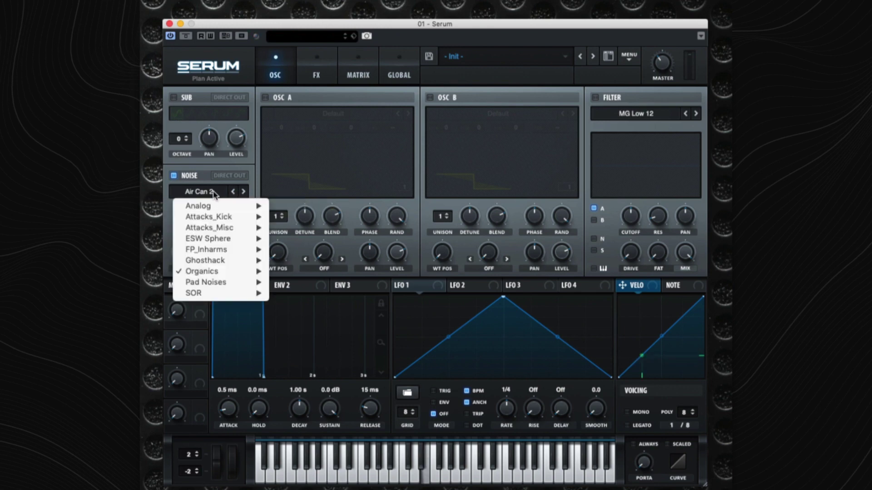
{"action": "mouse_move", "coordinate": [252, 272]}
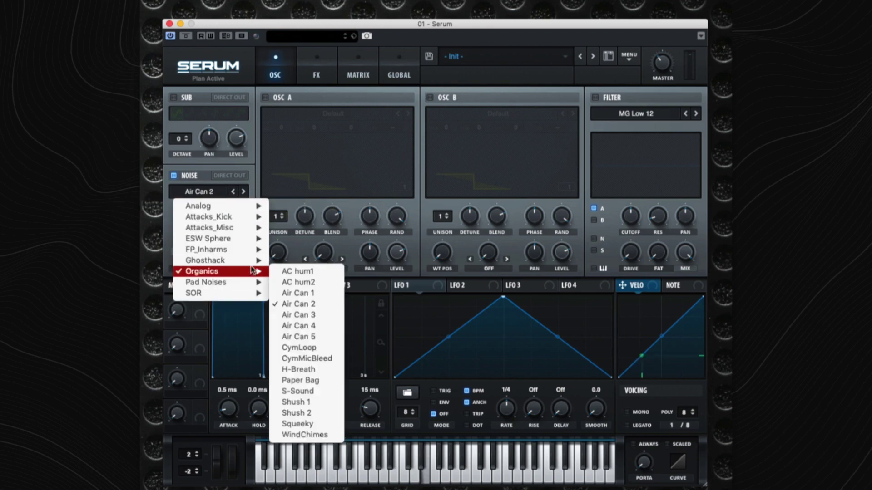
{"action": "mouse_move", "coordinate": [227, 207]}
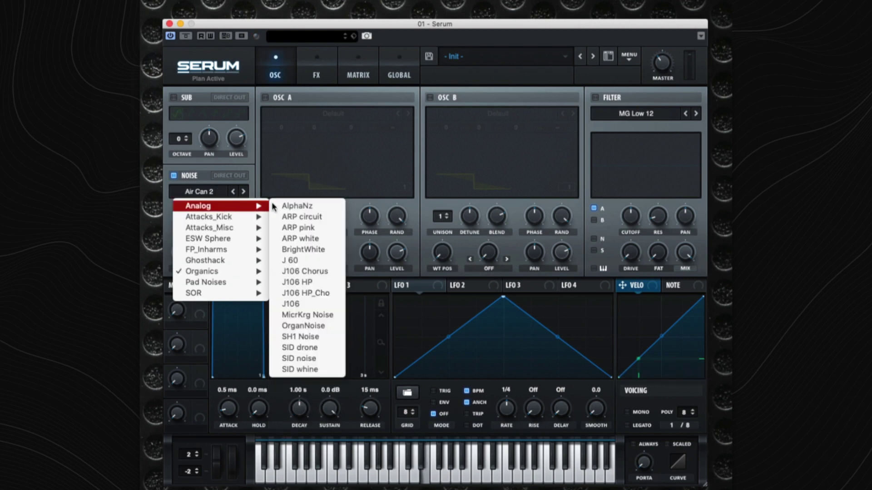
{"action": "left_click", "coordinate": [315, 238]}
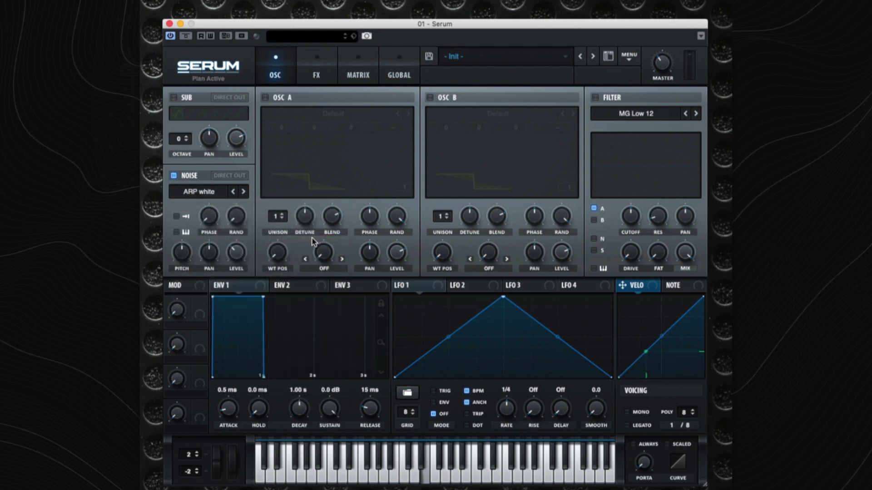
- Reshape LFO 1 with an earlier peak and curved rising and falling slopes
{"action": "left_click_drag", "start_coordinate": [503, 297], "coordinate": [450, 286]}
{"action": "left_click_drag", "start_coordinate": [427, 336], "coordinate": [427, 348]}
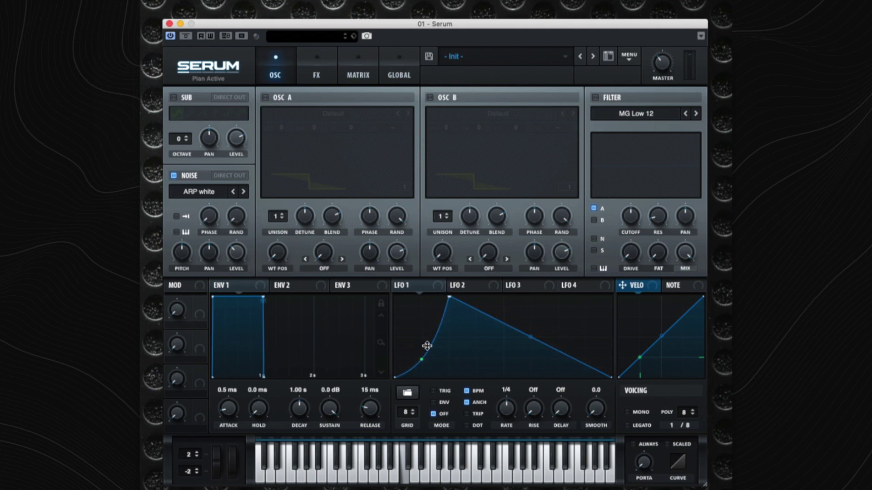
{"action": "left_click_drag", "start_coordinate": [530, 336], "coordinate": [530, 363]}
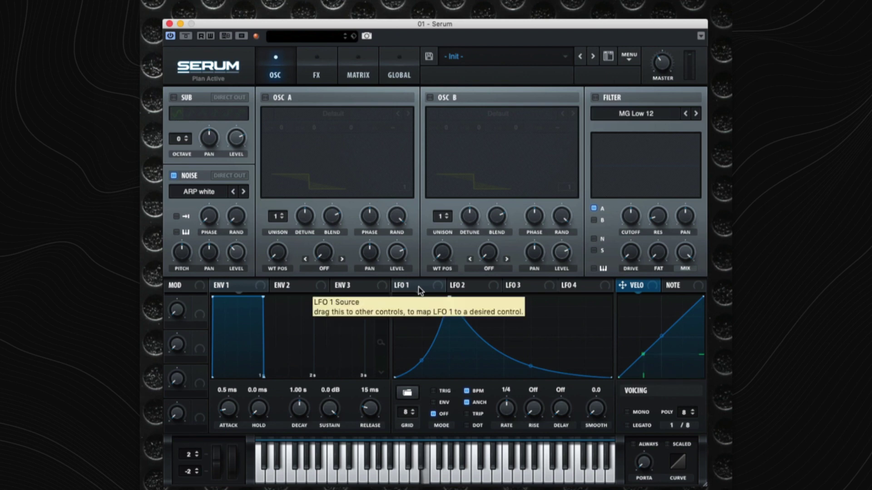
- Route LFO 1 to noise level and pitch in trigger mode at a 2-bar rate, lowering pitch slightly
{"action": "left_click_drag", "start_coordinate": [402, 285], "coordinate": [237, 256]}
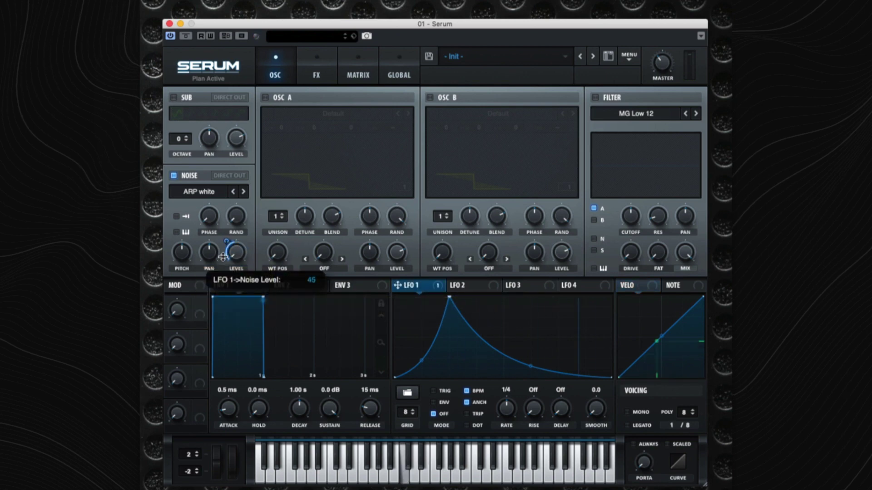
{"action": "left_click", "coordinate": [439, 392]}
{"action": "left_click_drag", "start_coordinate": [509, 413], "coordinate": [511, 435]}
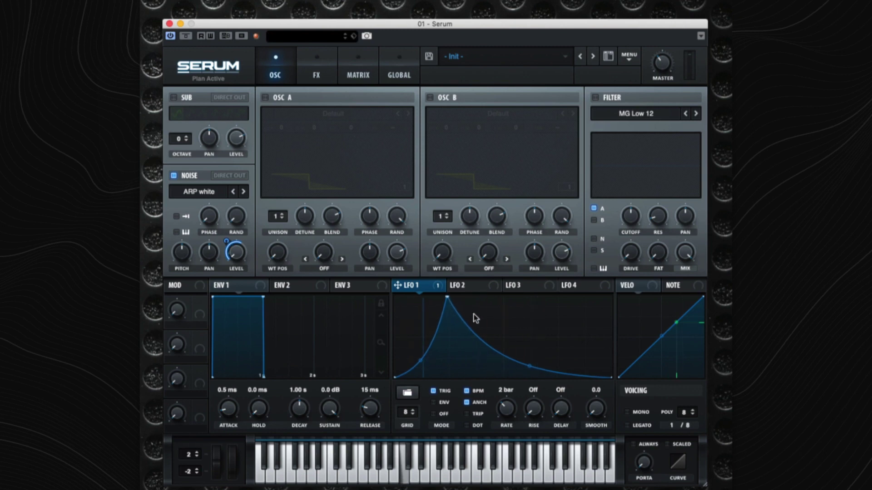
{"action": "left_click_drag", "start_coordinate": [400, 285], "coordinate": [181, 255]}
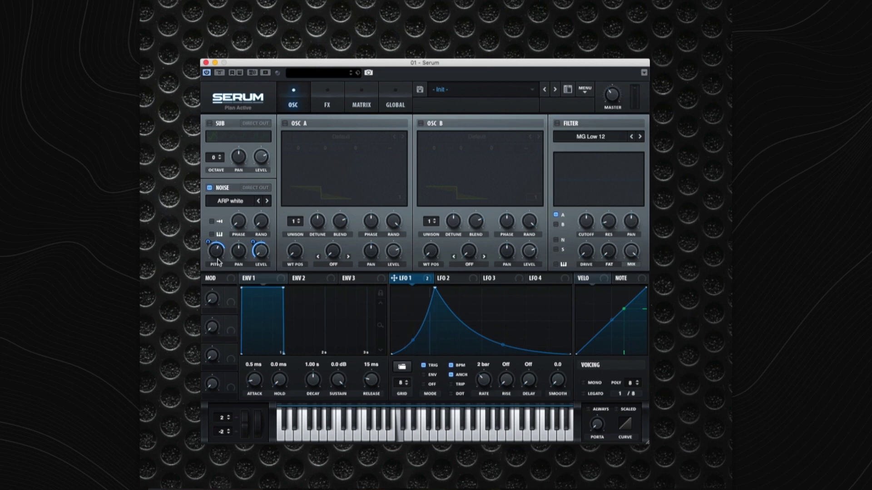
{"action": "left_click_drag", "start_coordinate": [218, 258], "coordinate": [216, 257]}
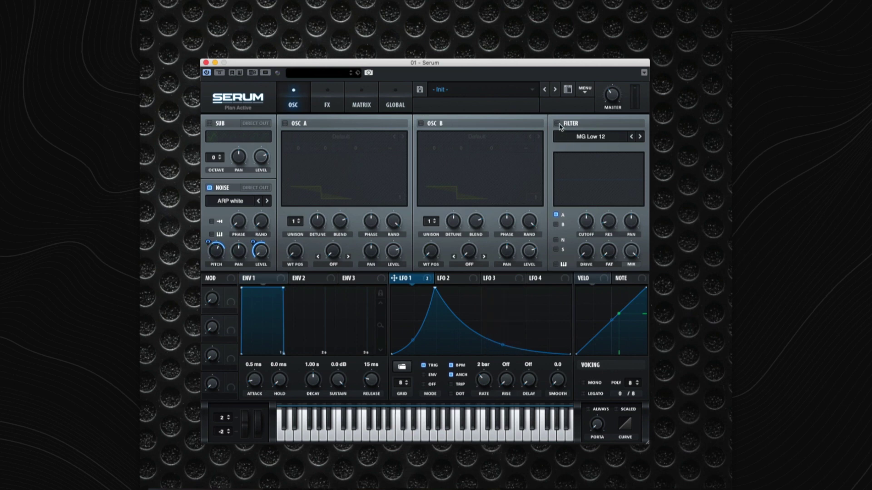
- Send the noise through a Band 12 filter at 100% drive, with LFO 1 modulating cutoff
{"action": "left_click", "coordinate": [556, 241]}
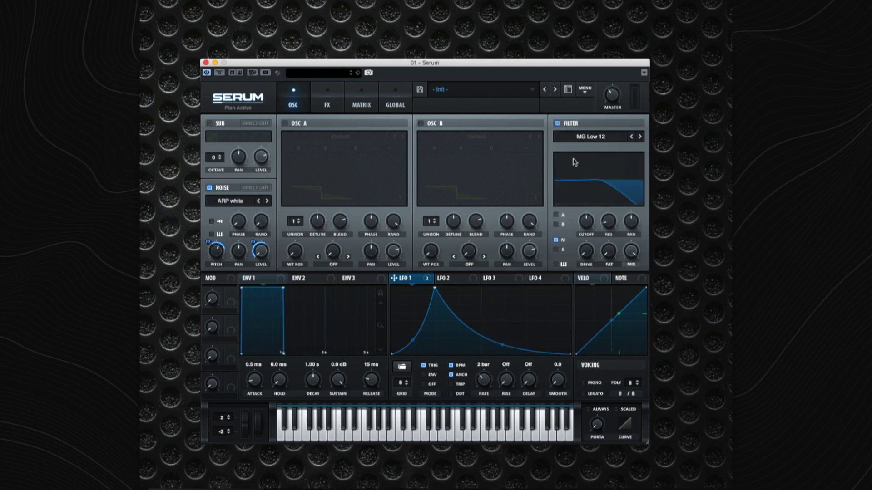
{"action": "left_click", "coordinate": [584, 139]}
{"action": "mouse_move", "coordinate": [586, 148]}
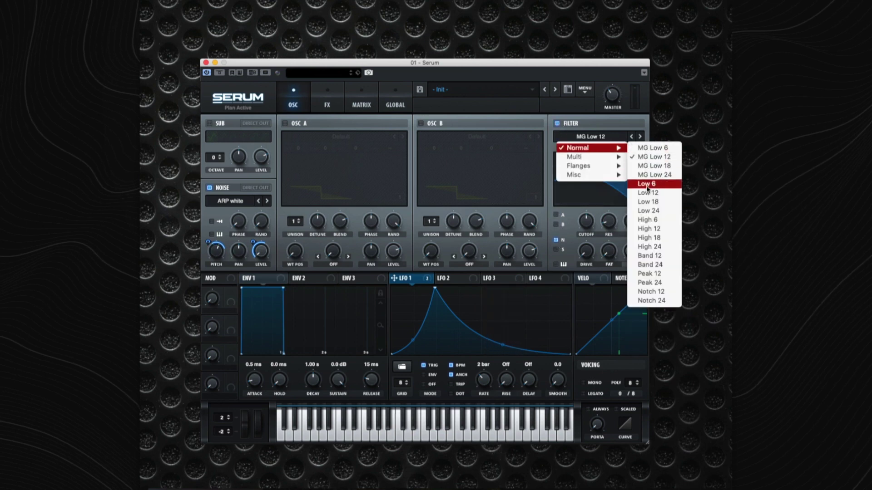
{"action": "left_click", "coordinate": [666, 256]}
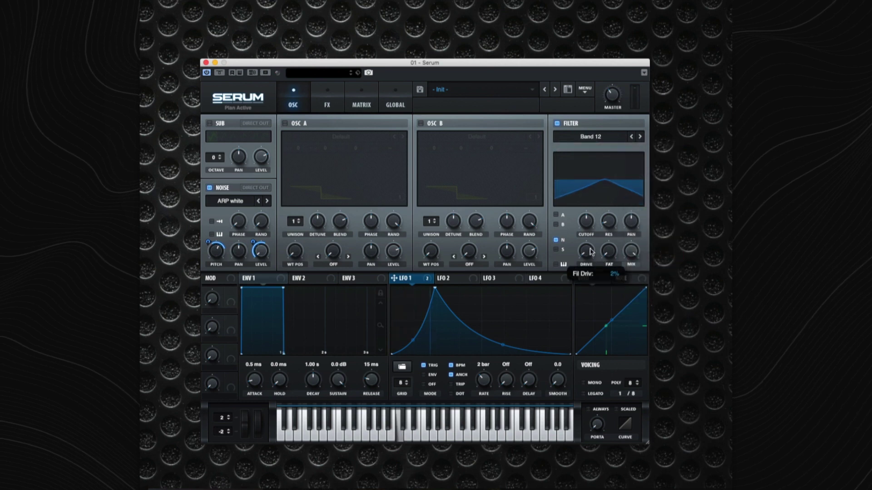
{"action": "left_click_drag", "start_coordinate": [592, 253], "coordinate": [608, 140]}
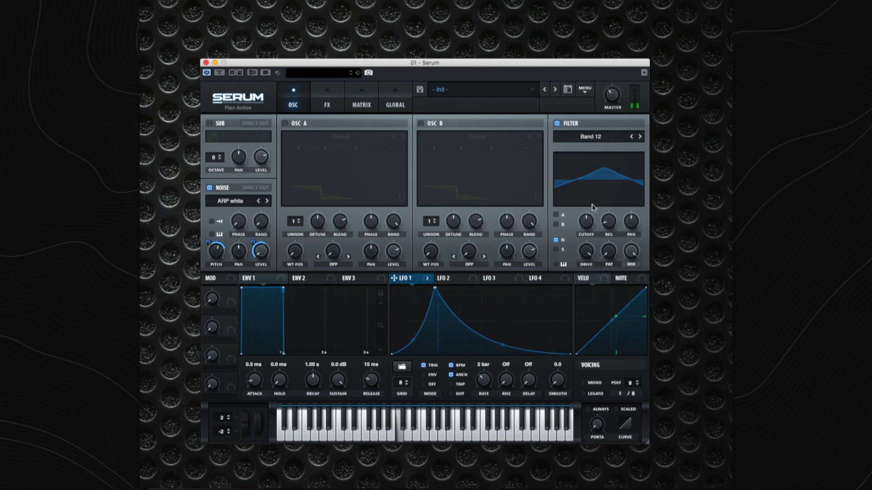
{"action": "left_click_drag", "start_coordinate": [405, 278], "coordinate": [580, 223]}
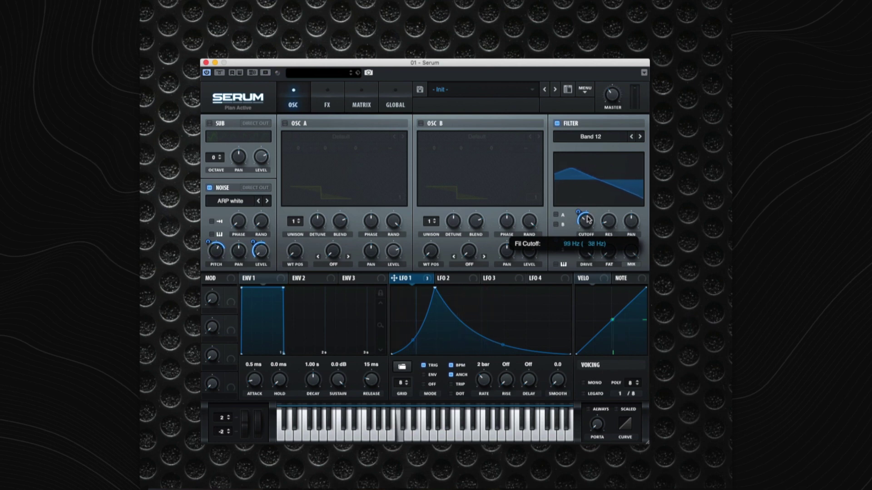
- Reshape LFO 2 with an earlier peak and curved rising and falling slopes
{"action": "left_click", "coordinate": [450, 279]}
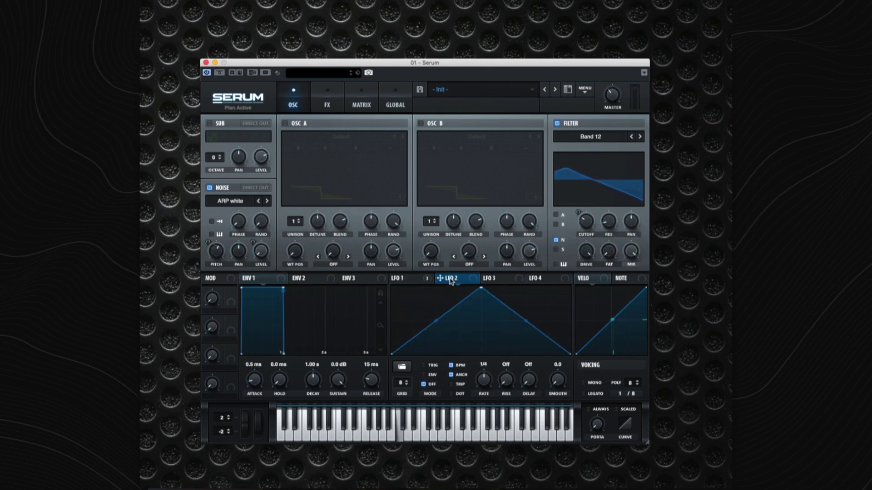
{"action": "left_click_drag", "start_coordinate": [483, 289], "coordinate": [436, 278]}
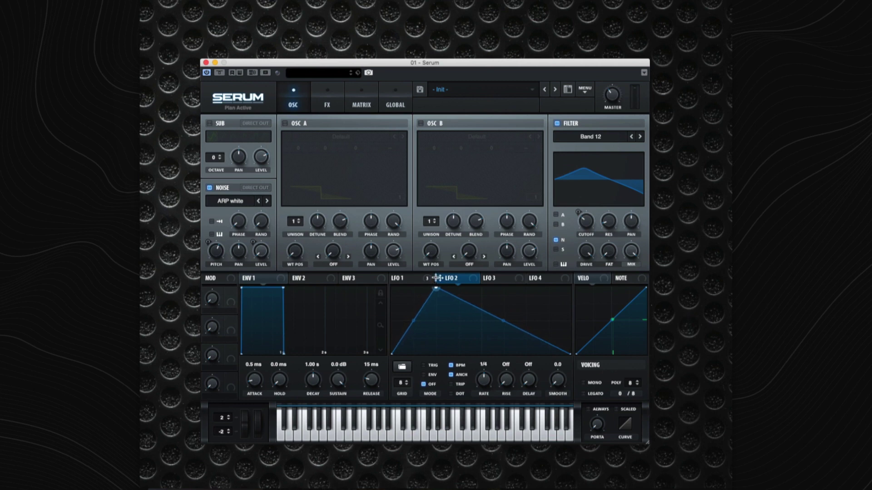
{"action": "left_click_drag", "start_coordinate": [413, 321], "coordinate": [414, 332]}
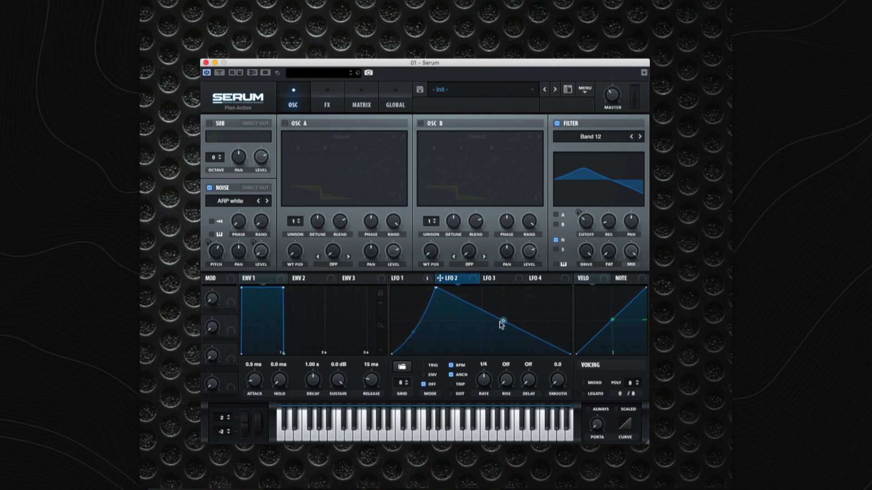
{"action": "left_click_drag", "start_coordinate": [501, 324], "coordinate": [501, 324]}
- Route LFO 2 to the noise pan at amount 71 and show the effects rack
{"action": "left_click_drag", "start_coordinate": [445, 282], "coordinate": [236, 253]}
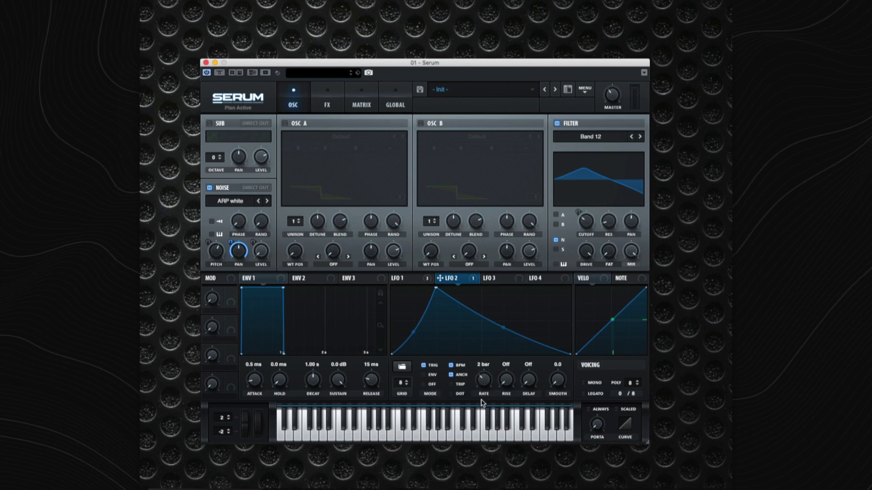
{"action": "left_click_drag", "start_coordinate": [241, 257], "coordinate": [226, 267]}
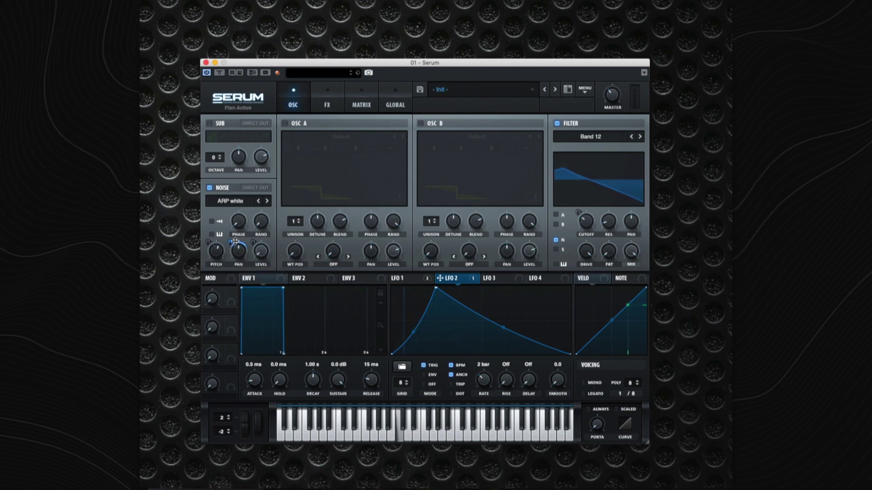
{"action": "left_click_drag", "start_coordinate": [240, 246], "coordinate": [233, 225]}
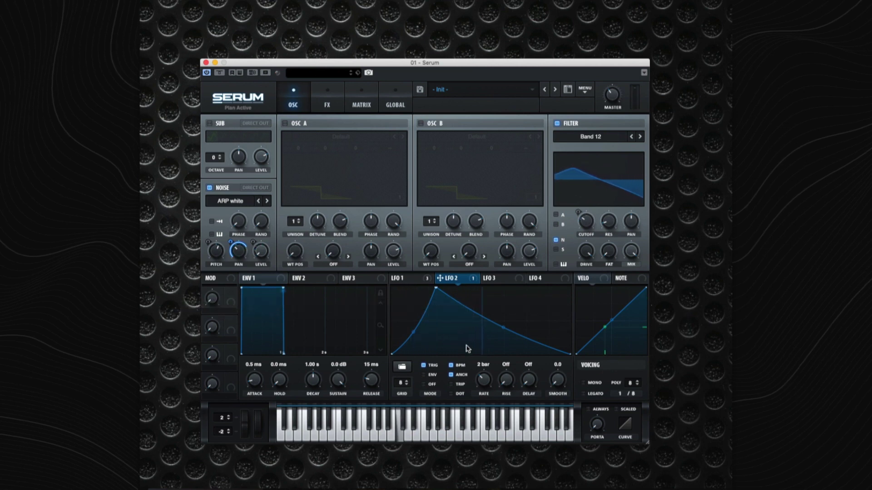
{"action": "left_click", "coordinate": [329, 100]}
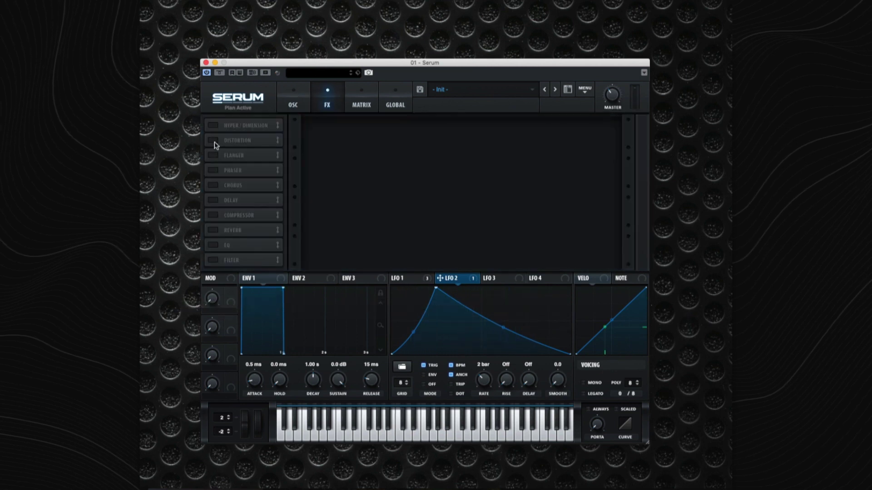
- Enable Hyper/Dimension with 7 unison voices and 34% wet mix, and turn on distortion
{"action": "left_click", "coordinate": [213, 125]}
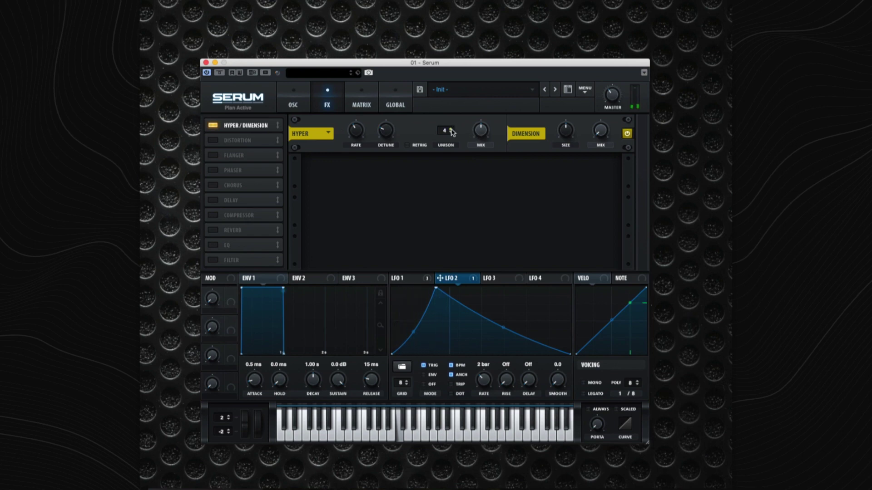
{"action": "left_click_drag", "start_coordinate": [451, 132], "coordinate": [472, 8]}
{"action": "mouse_move", "coordinate": [351, 138]}
{"action": "left_click_drag", "start_coordinate": [480, 131], "coordinate": [478, 157]}
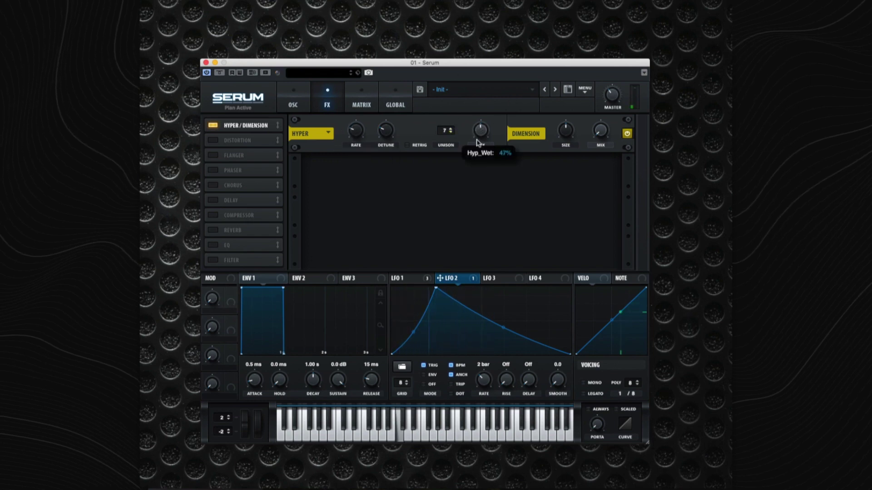
{"action": "mouse_move", "coordinate": [480, 135]}
{"action": "left_click", "coordinate": [213, 140]}
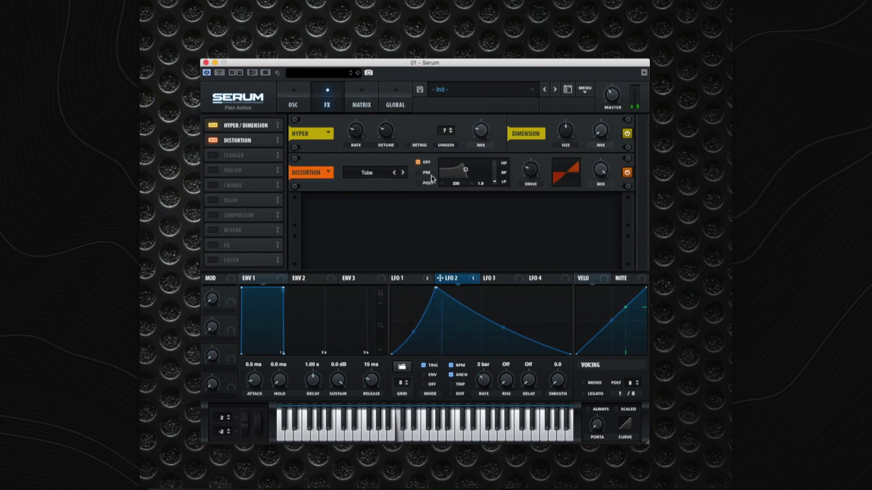
{"action": "left_click_drag", "start_coordinate": [477, 142], "coordinate": [482, 128]}
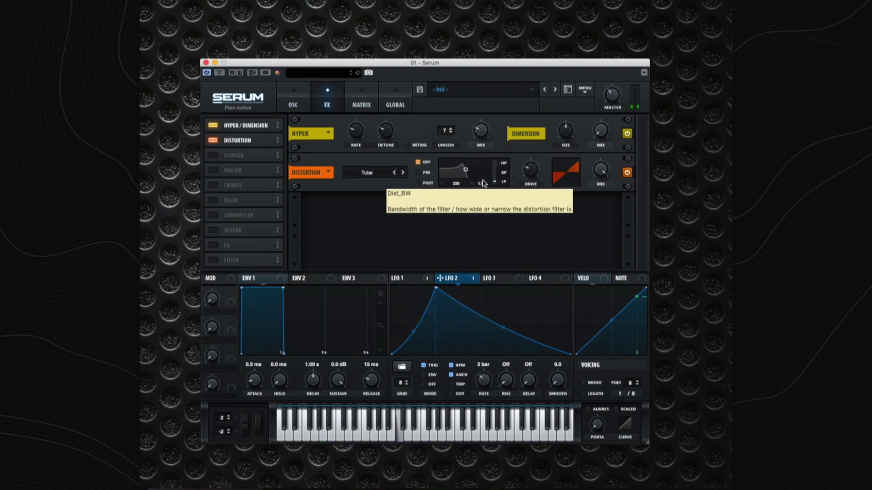
- Modulate the distortion drive with LFO 1, then enable the Flanger with LFO 1 on its depth
{"action": "left_click", "coordinate": [416, 280]}
{"action": "left_click_drag", "start_coordinate": [416, 281], "coordinate": [527, 178]}
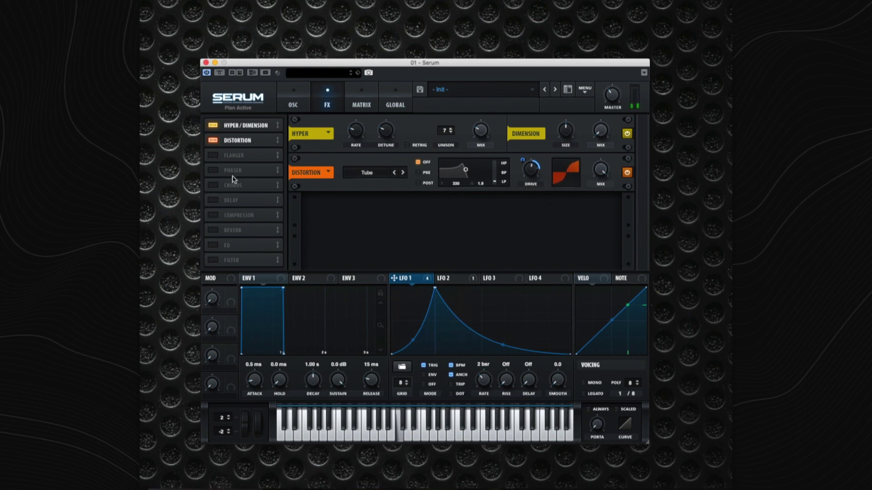
{"action": "left_click", "coordinate": [215, 157]}
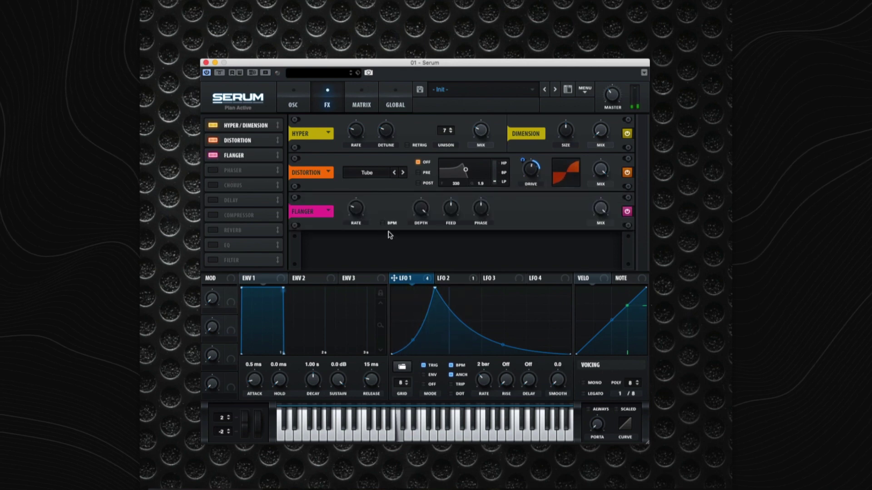
{"action": "mouse_move", "coordinate": [413, 283]}
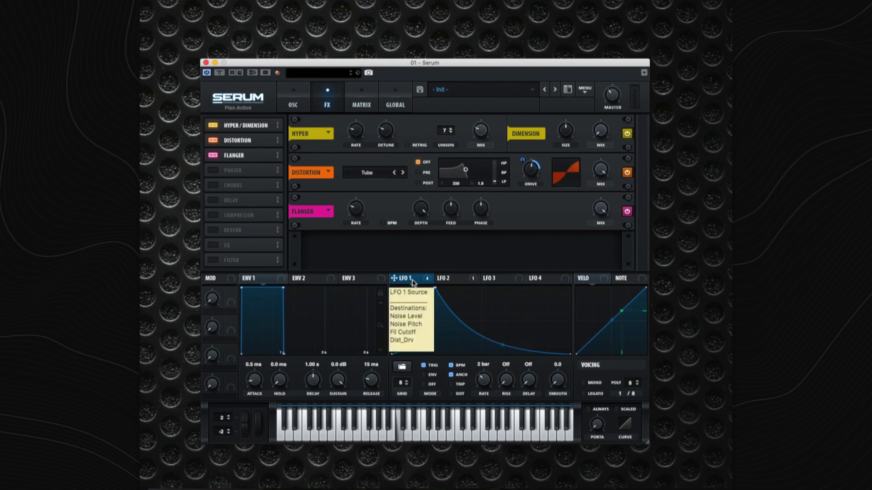
{"action": "left_click_drag", "start_coordinate": [412, 283], "coordinate": [420, 234]}
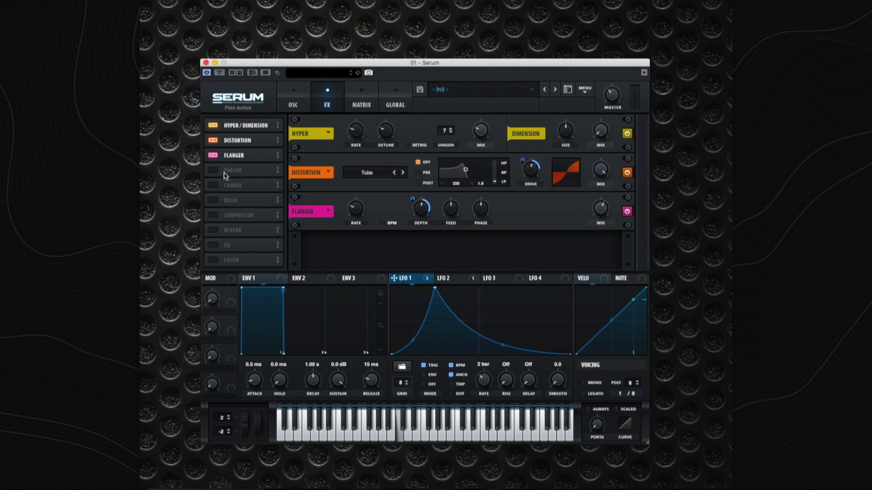
{"action": "left_click", "coordinate": [213, 185]}
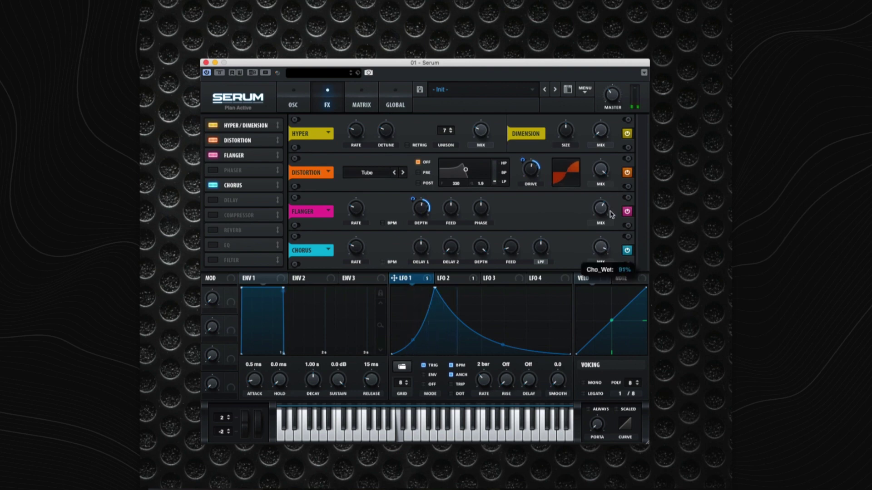
{"action": "mouse_move", "coordinate": [601, 249]}
{"action": "left_mouse_down"}
{"action": "mouse_move", "coordinate": [598, 279]}
{"action": "mouse_move", "coordinate": [603, 265]}
{"action": "left_mouse_up"}
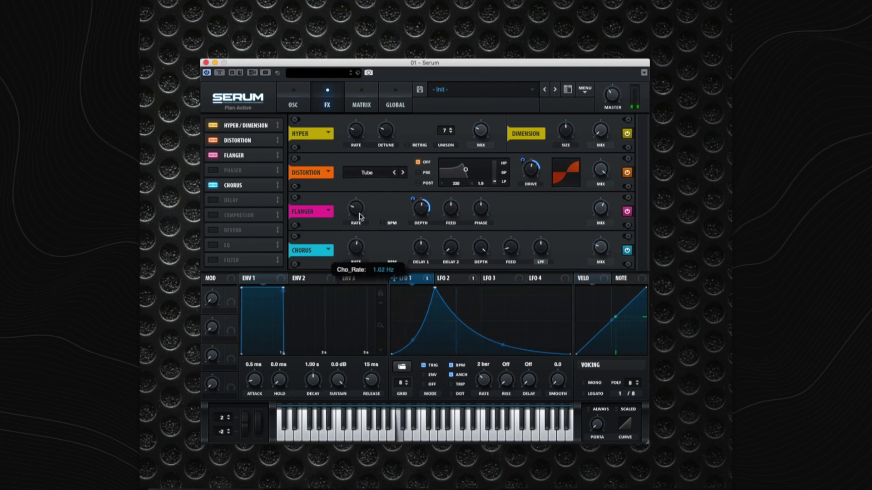
{"action": "left_click_drag", "start_coordinate": [360, 217], "coordinate": [354, 272]}
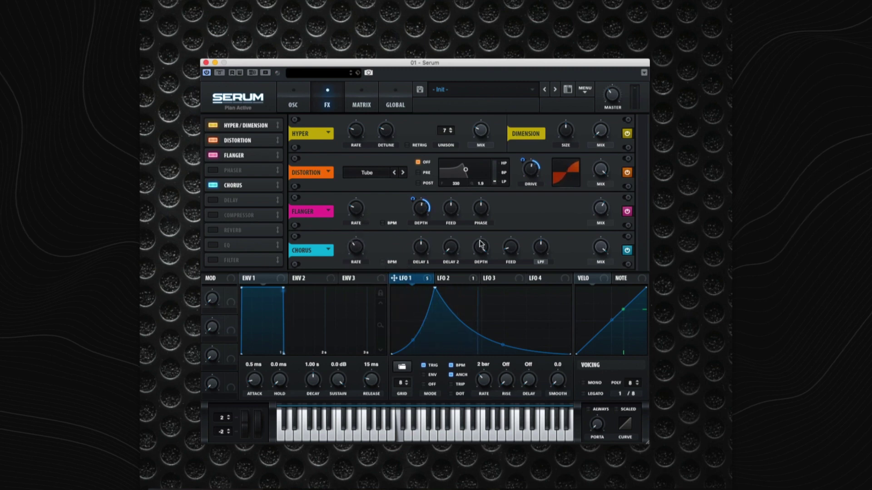
{"action": "left_click_drag", "start_coordinate": [481, 244], "coordinate": [480, 315]}
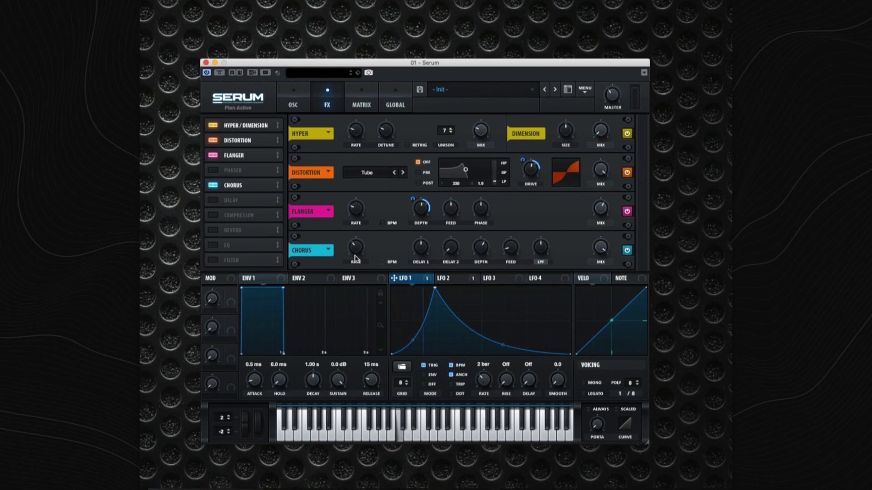
{"action": "mouse_move", "coordinate": [357, 256]}
{"action": "left_click", "coordinate": [213, 185]}
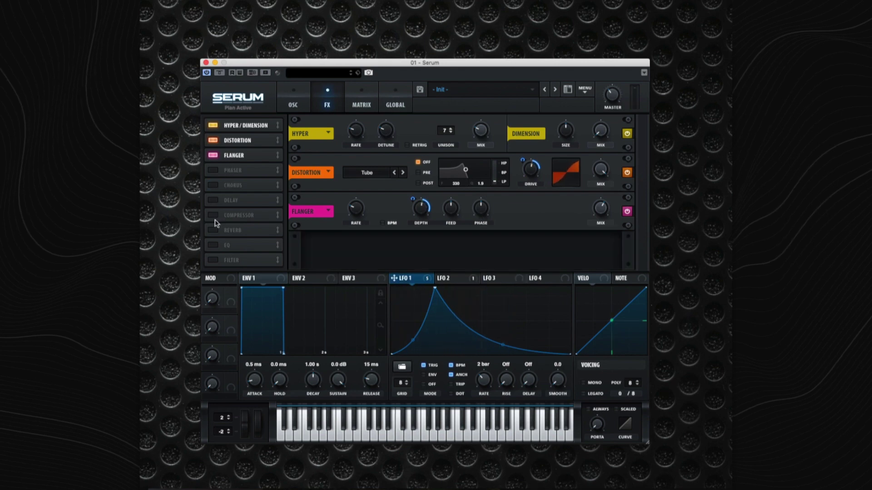
- Enable the Compressor with threshold at -16.9 dB, slightly reduced gain, and multiband off
{"action": "left_click", "coordinate": [213, 216]}
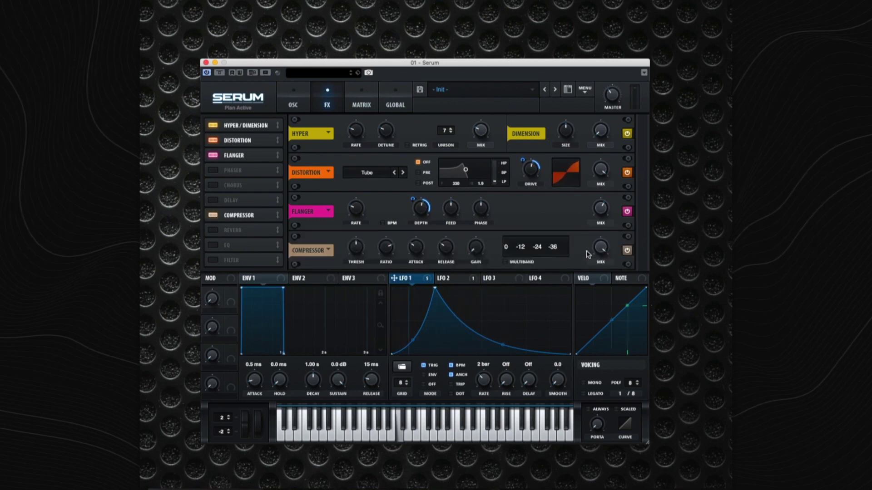
{"action": "left_click_drag", "start_coordinate": [362, 253], "coordinate": [366, 227]}
{"action": "left_click_drag", "start_coordinate": [481, 251], "coordinate": [482, 226]}
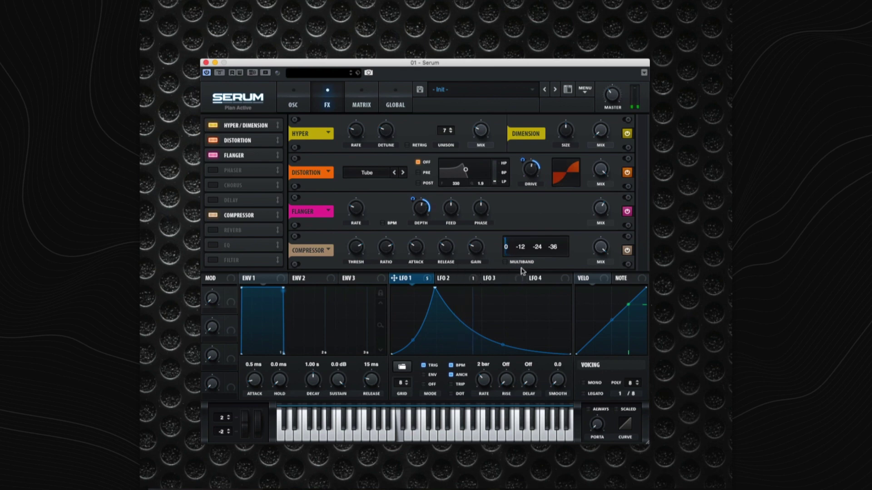
{"action": "left_click", "coordinate": [505, 263]}
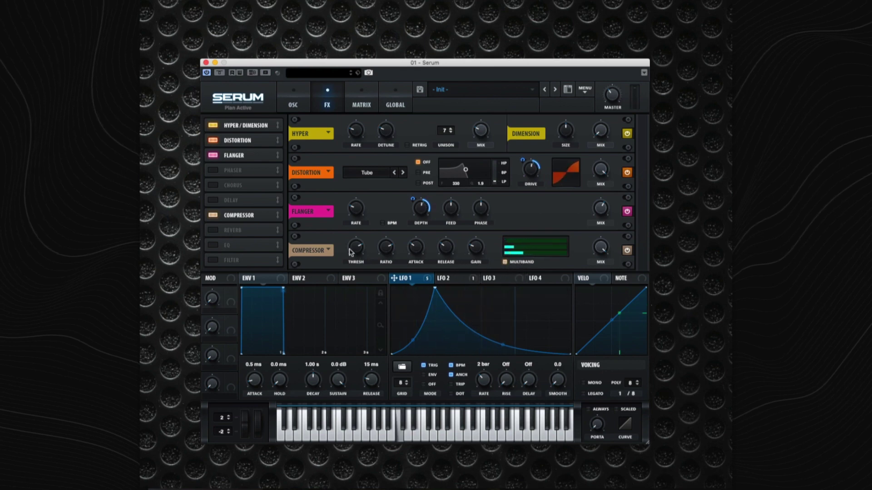
{"action": "left_click_drag", "start_coordinate": [350, 253], "coordinate": [357, 286]}
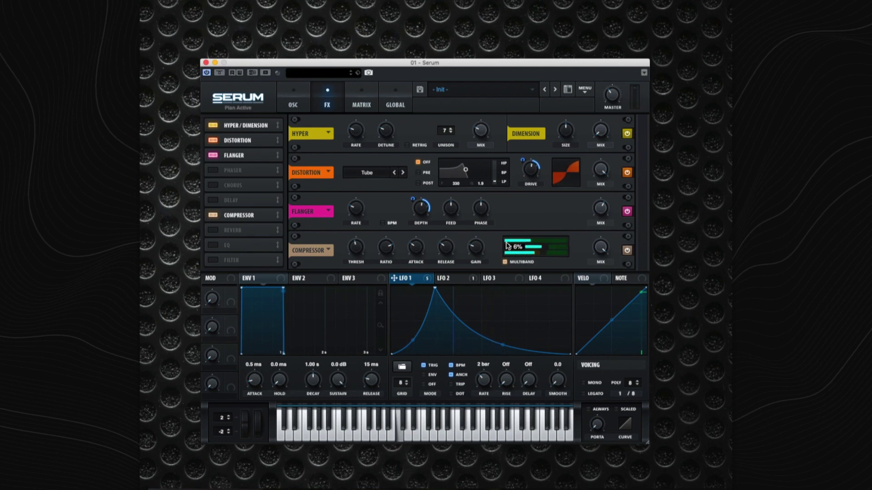
{"action": "mouse_move", "coordinate": [479, 249]}
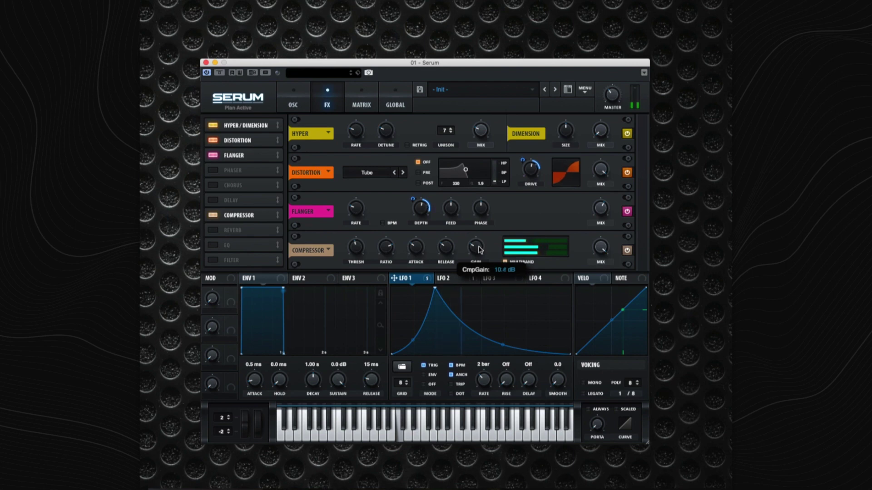
{"action": "left_click_drag", "start_coordinate": [479, 249], "coordinate": [477, 255]}
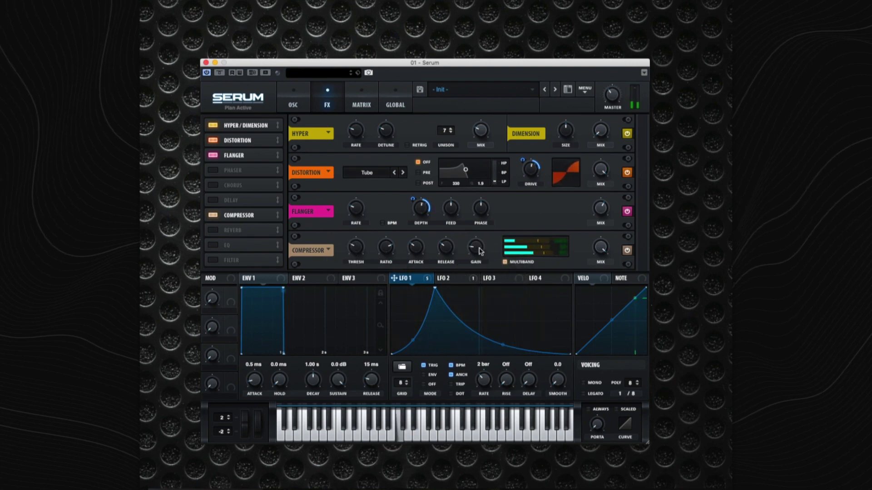
{"action": "mouse_move", "coordinate": [480, 254]}
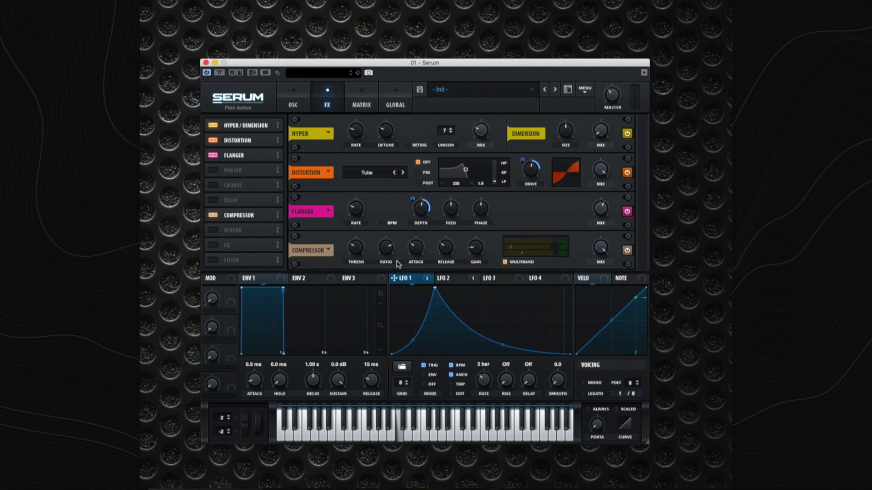
{"action": "left_click", "coordinate": [506, 263]}
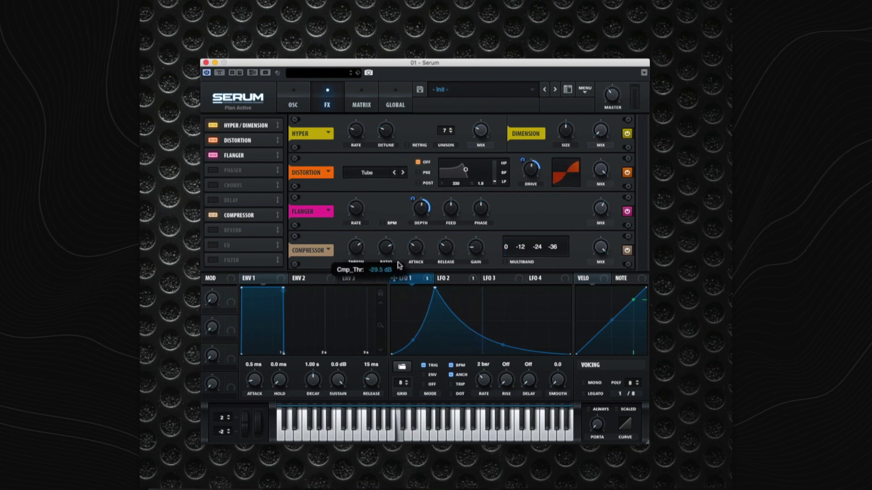
- Modulate the compressor gain with LFO 1 and add a Reverb effect
{"action": "left_click_drag", "start_coordinate": [394, 278], "coordinate": [467, 245]}
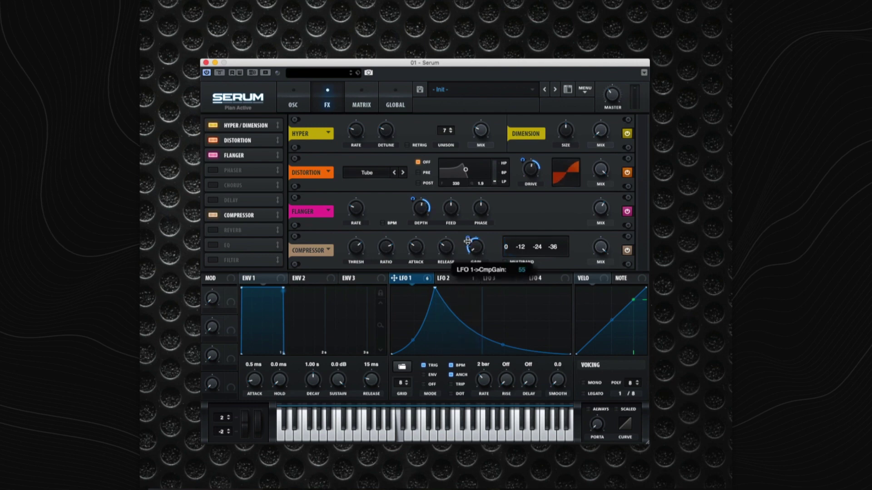
{"action": "mouse_move", "coordinate": [480, 249]}
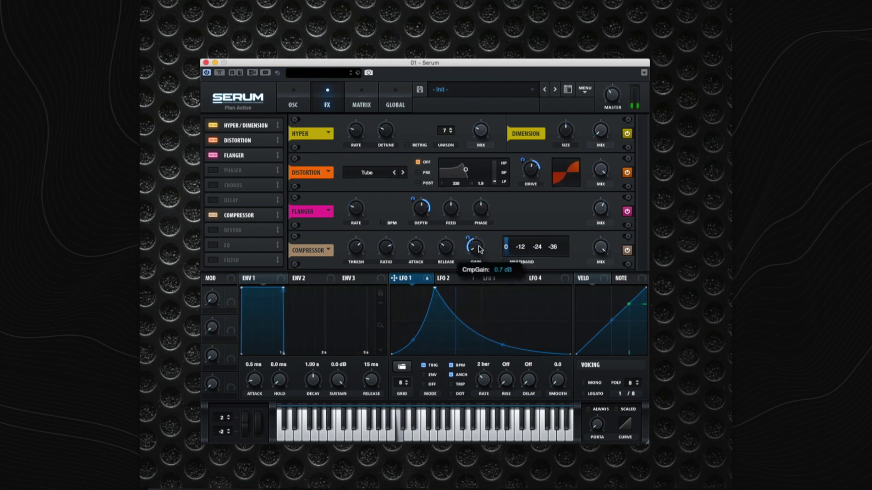
{"action": "left_click", "coordinate": [214, 231]}
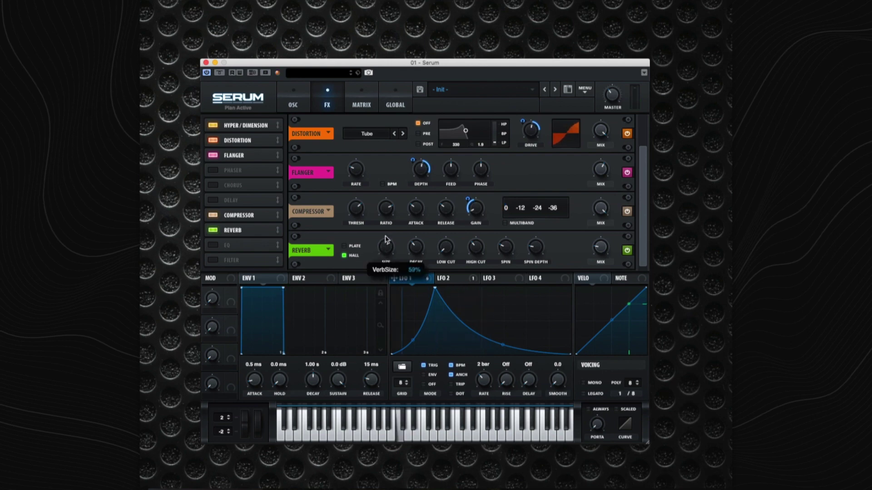
- Set the Reverb to Plate mode with lower mix and 34% size, then add an EQ
{"action": "left_click", "coordinate": [355, 247]}
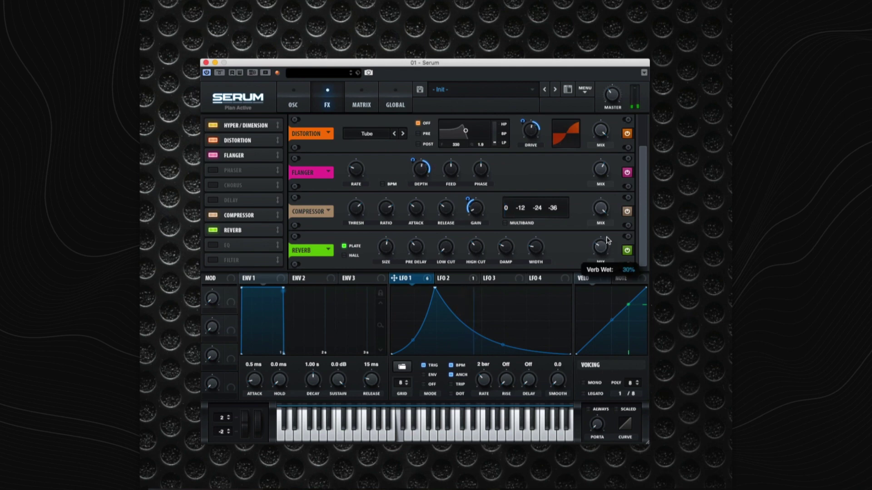
{"action": "left_click_drag", "start_coordinate": [601, 248], "coordinate": [602, 254]}
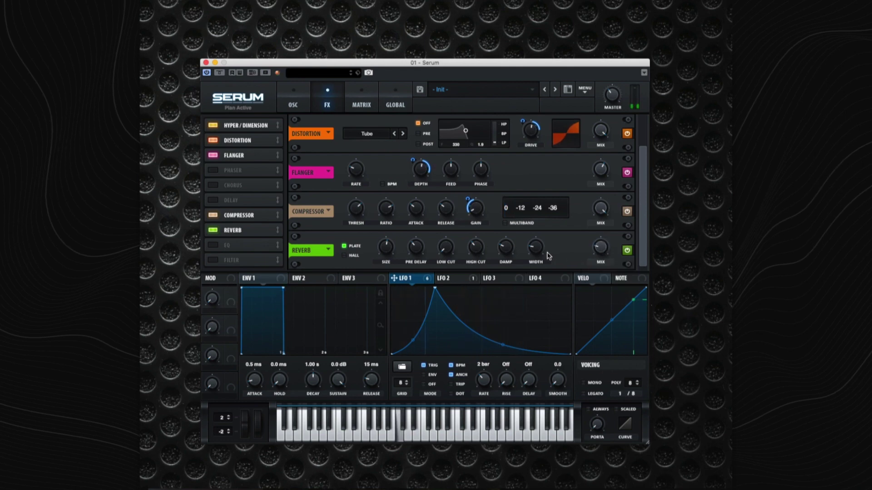
{"action": "left_click_drag", "start_coordinate": [386, 249], "coordinate": [431, 259]}
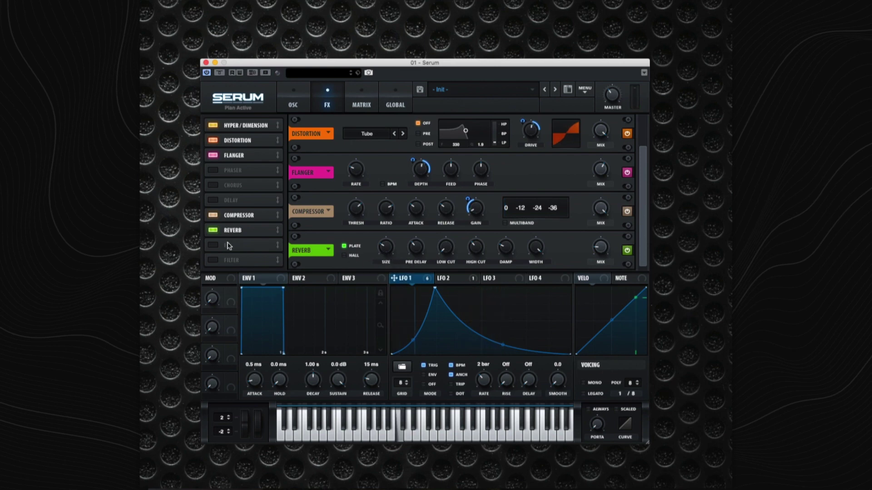
{"action": "left_click", "coordinate": [213, 247]}
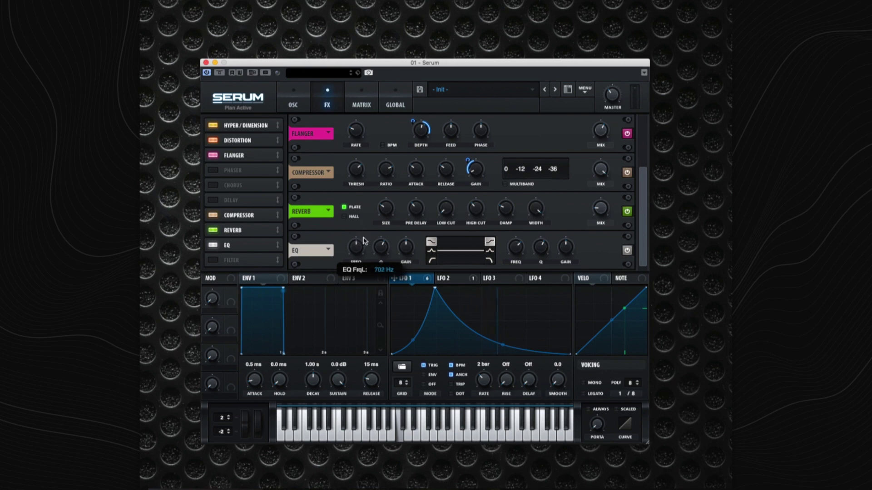
- Change the EQ low-band shape, cut it to -2.1 dB, lower its frequency, and sweep it with LFO 1 at about 33
{"action": "left_click", "coordinate": [430, 262]}
{"action": "mouse_move", "coordinate": [411, 252]}
{"action": "left_mouse_down"}
{"action": "mouse_move", "coordinate": [402, 272]}
{"action": "mouse_move", "coordinate": [404, 266]}
{"action": "left_mouse_up"}
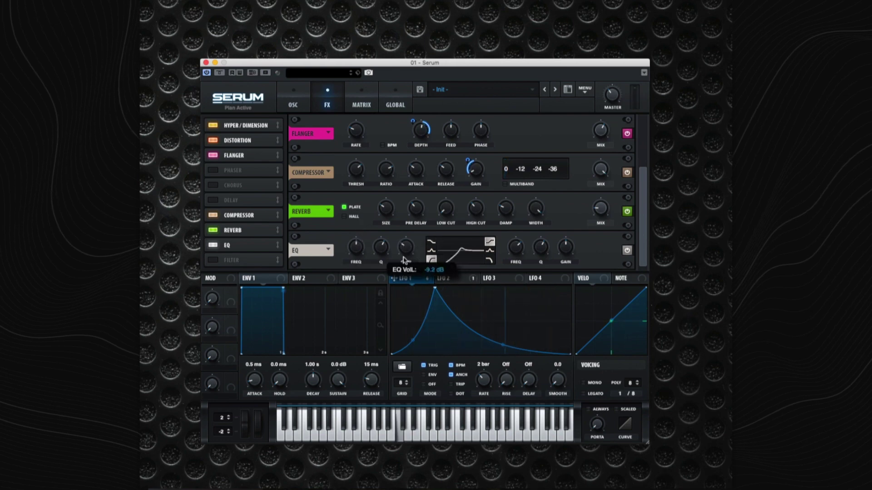
{"action": "left_click_drag", "start_coordinate": [356, 248], "coordinate": [351, 318]}
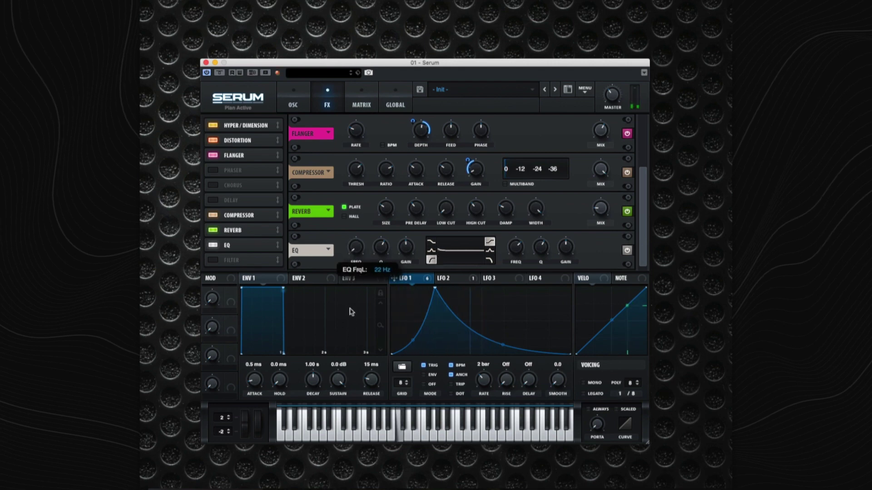
{"action": "left_click_drag", "start_coordinate": [393, 278], "coordinate": [350, 239]}
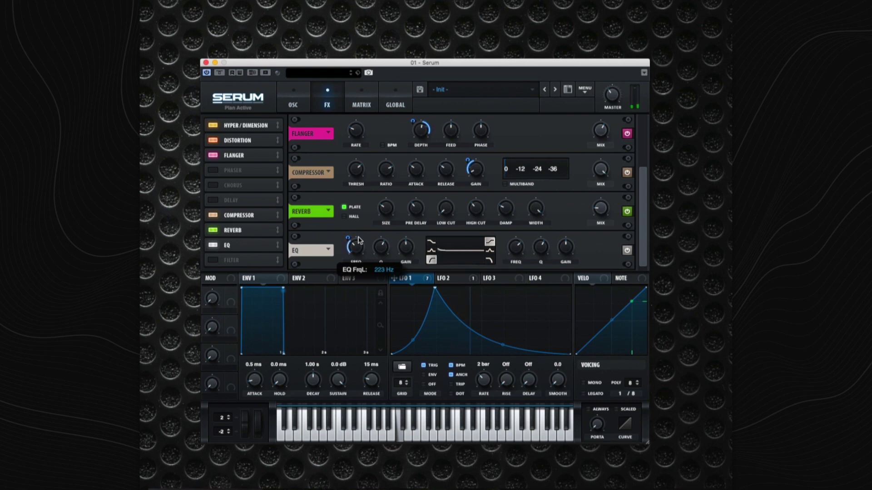
{"action": "left_click_drag", "start_coordinate": [347, 237], "coordinate": [348, 268]}
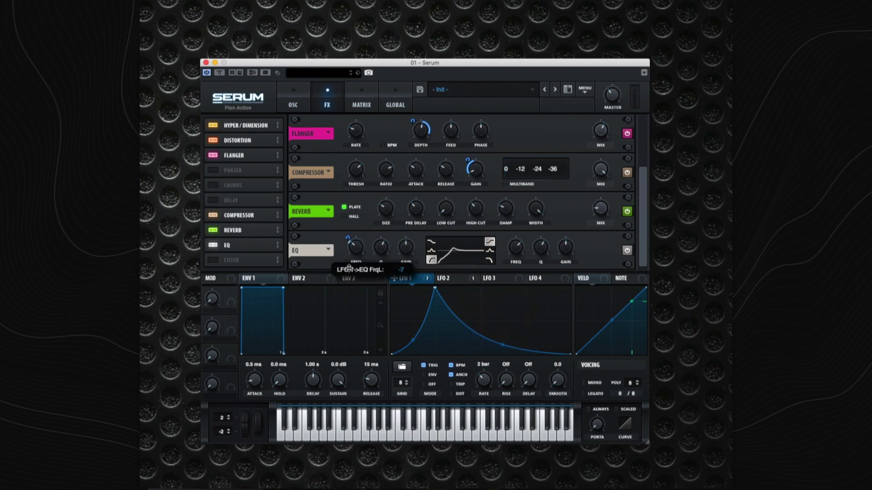
{"action": "left_click_drag", "start_coordinate": [358, 237], "coordinate": [358, 239]}
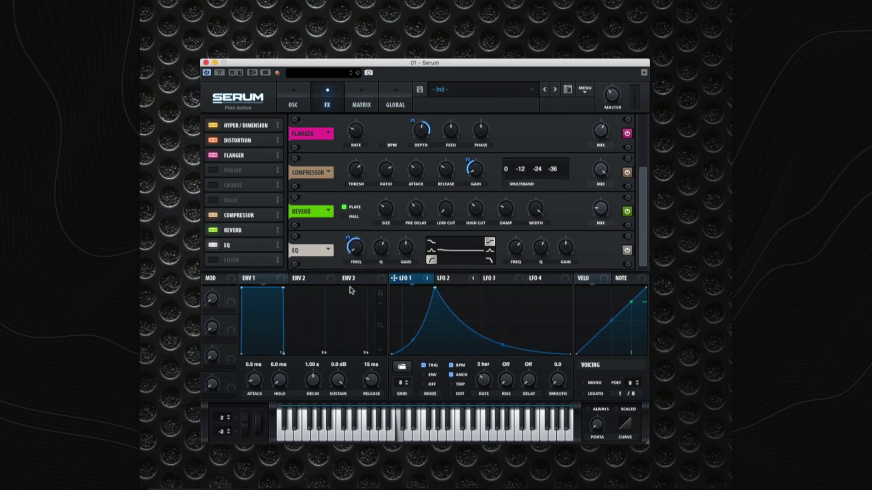
{"action": "left_click_drag", "start_coordinate": [348, 238], "coordinate": [352, 258]}
- Briefly add an FX Filter at 94 Hz cutoff, switch it off, and return to the oscillator page
{"action": "left_click", "coordinate": [349, 236]}
{"action": "left_click", "coordinate": [351, 234]}
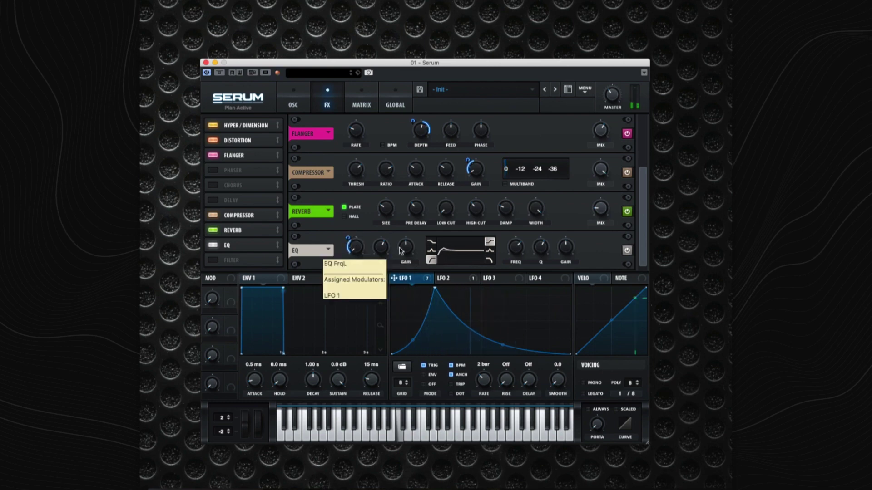
{"action": "left_click", "coordinate": [215, 261]}
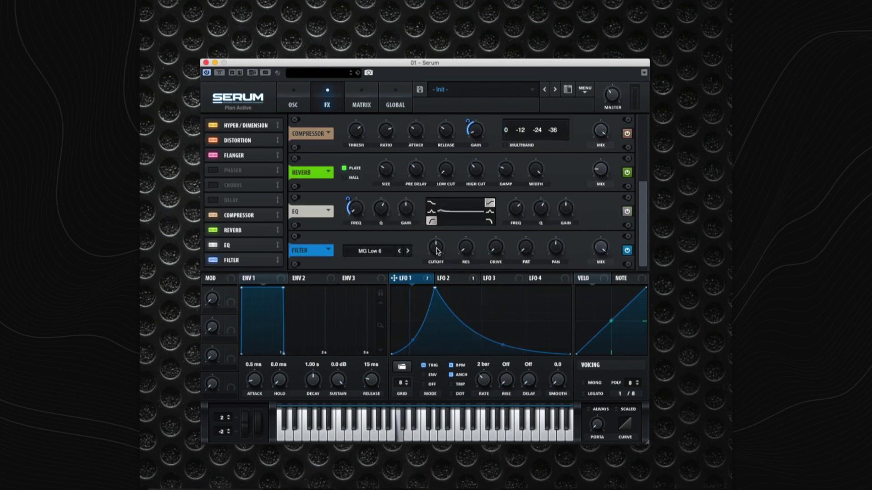
{"action": "left_click_drag", "start_coordinate": [436, 255], "coordinate": [445, 240]}
{"action": "left_click", "coordinate": [217, 261]}
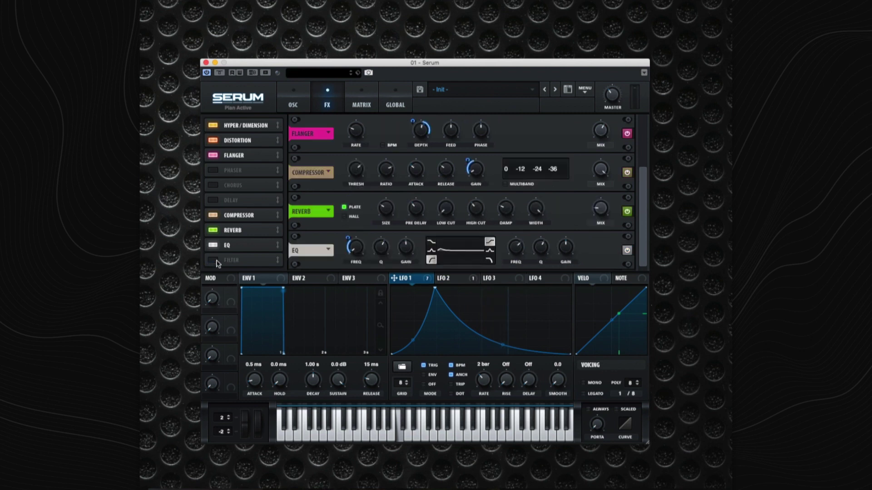
{"action": "left_click", "coordinate": [289, 106]}
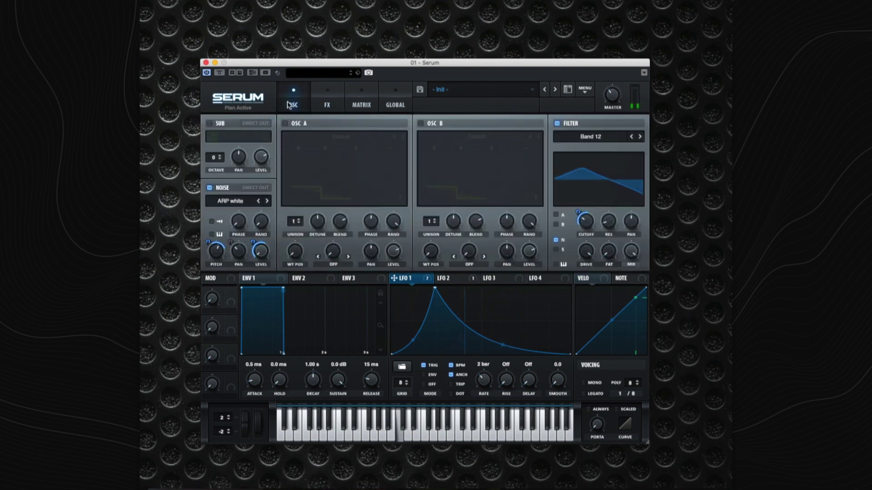